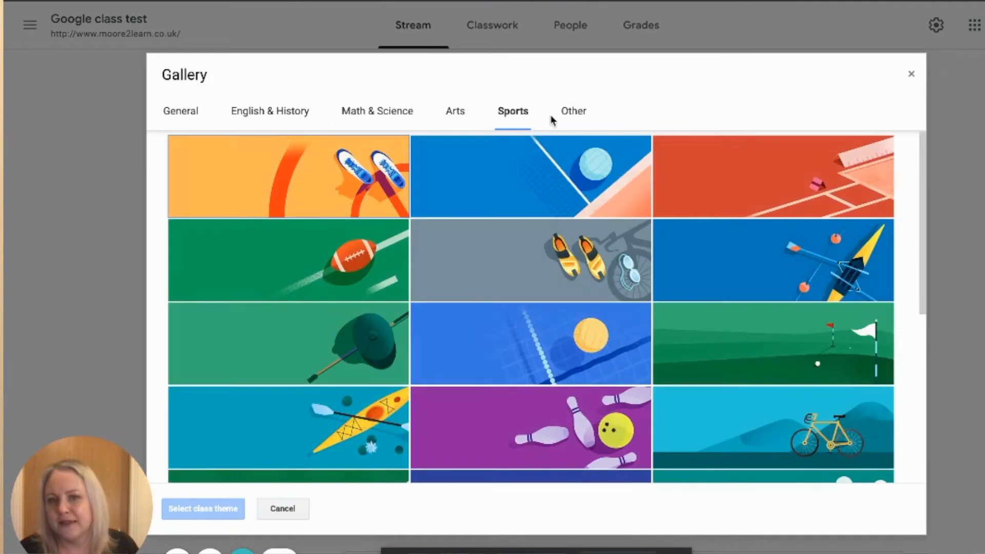
# - Apply the pink Arts gallery theme with tickets and glasses as the class header
pyautogui.scroll(-5, 590, 282)
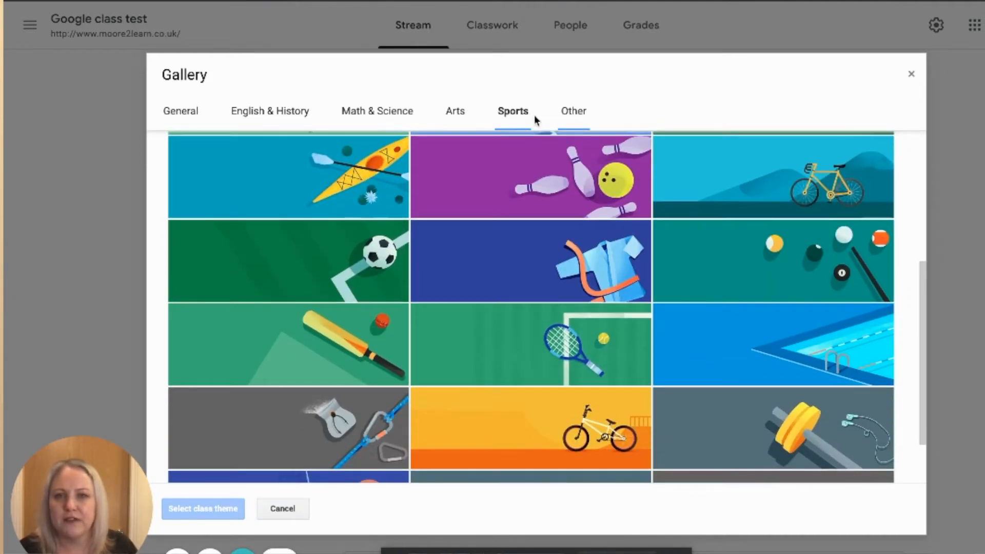
pyautogui.click(458, 122)
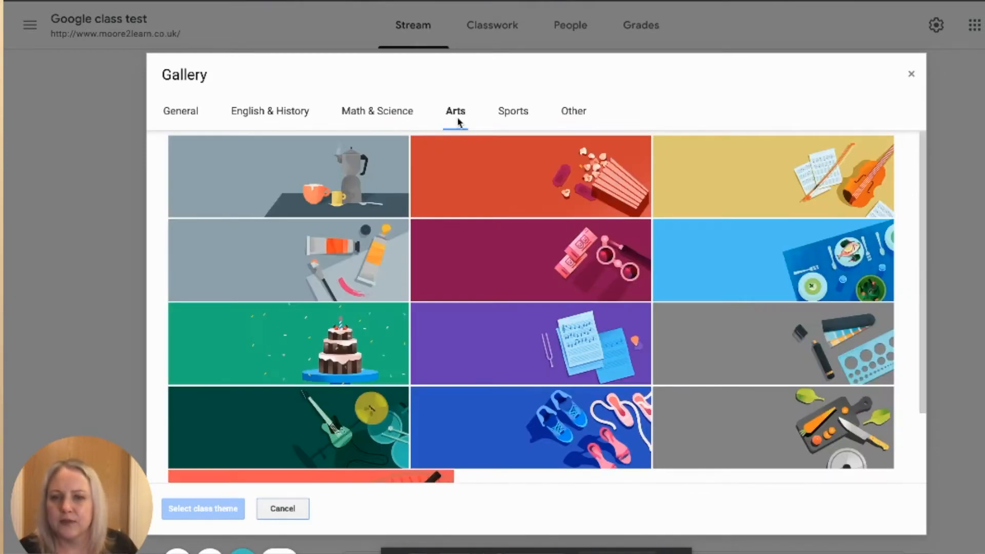
pyautogui.click(544, 260)
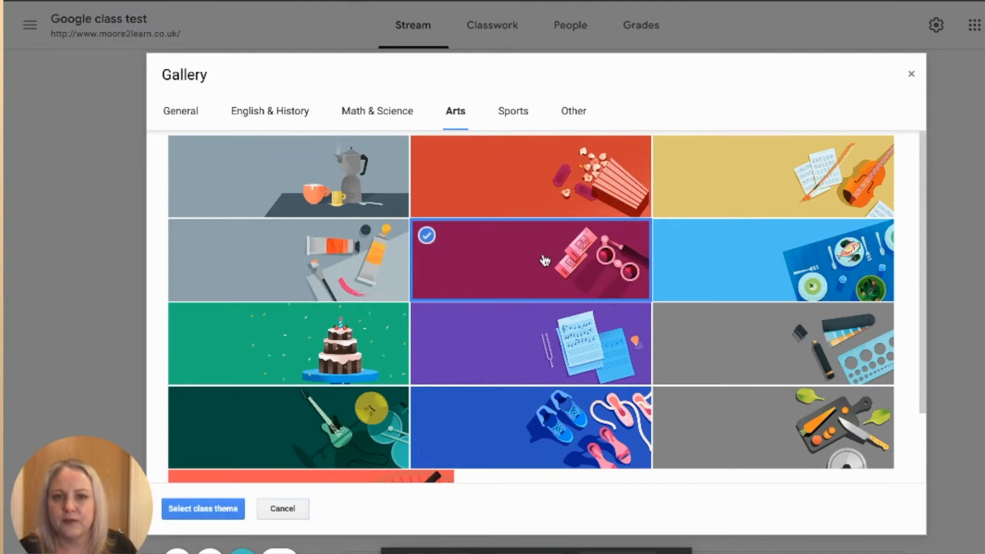
pyautogui.click(191, 508)
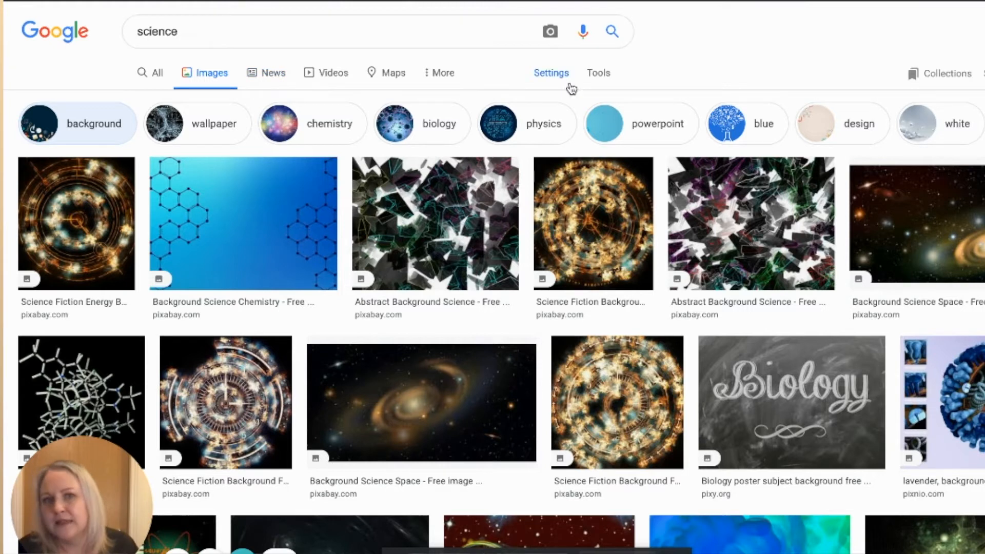
# - Open the search tools for the science image results and review the Creative Commons licenses usage filter
pyautogui.click(597, 74)
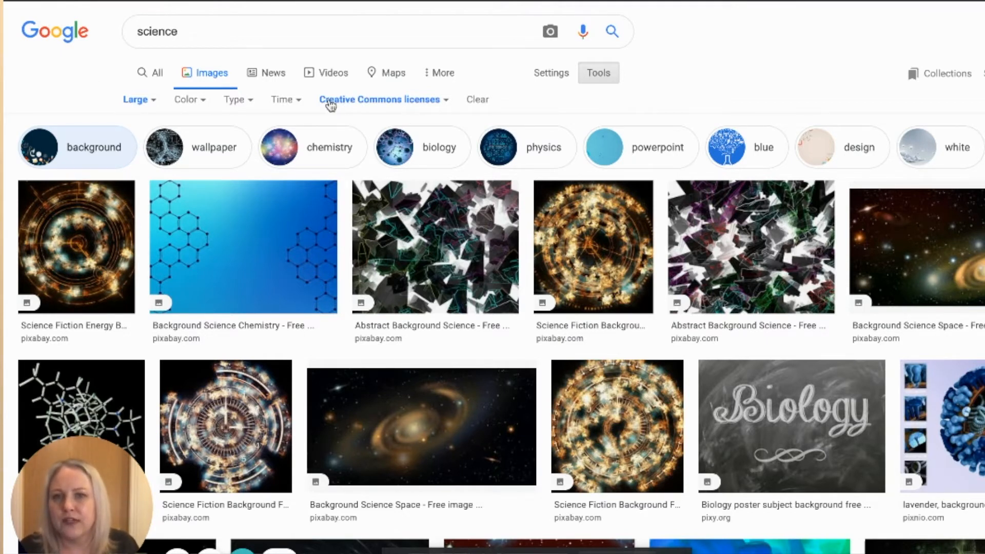
pyautogui.click(424, 101)
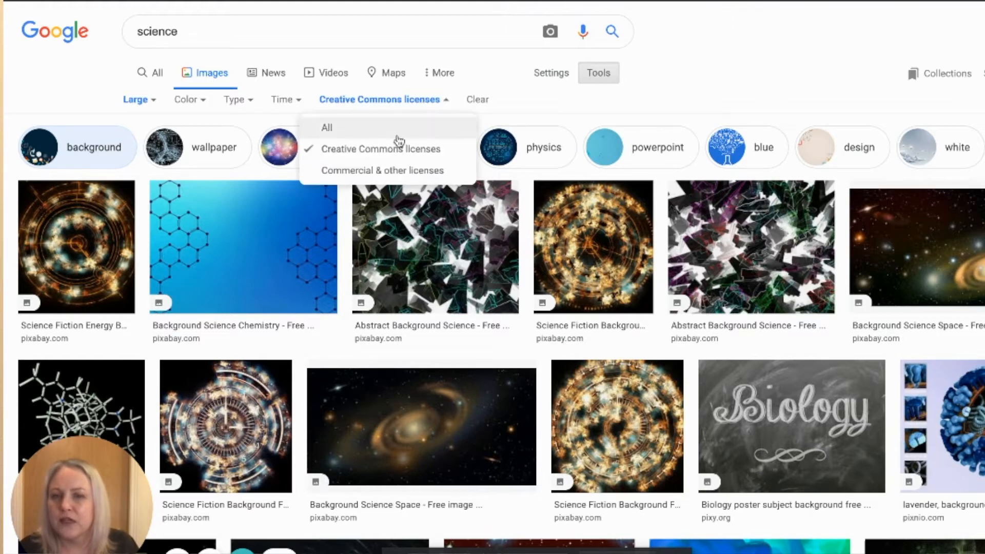
pyautogui.click(402, 103)
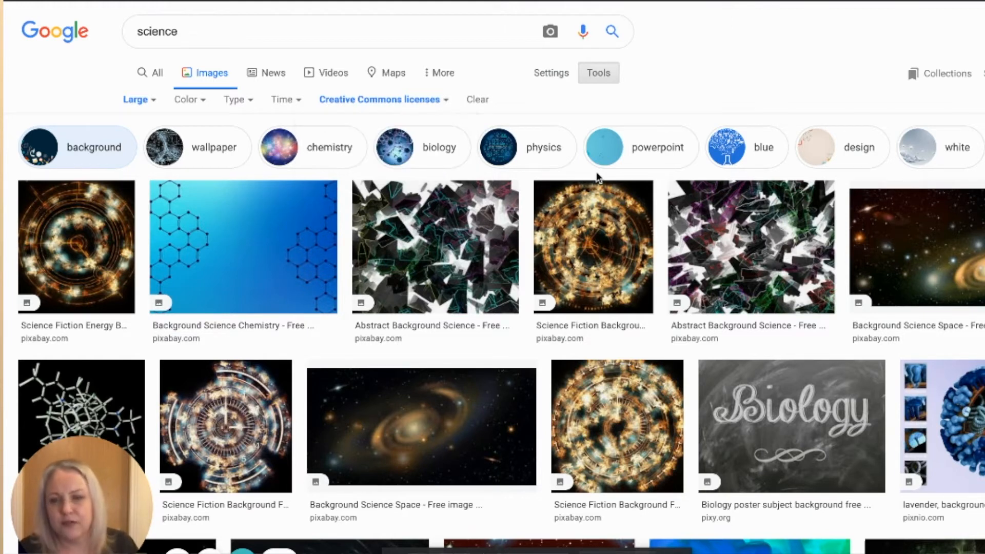
pyautogui.scroll(-3, 596, 205)
pyautogui.scroll(2, 616, 333)
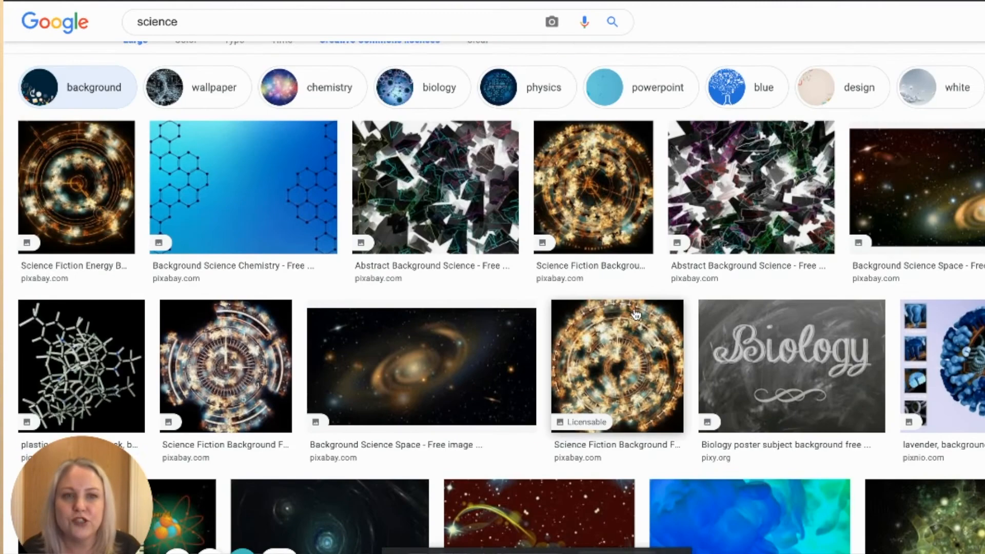
# - Save the Background Science Space galaxy image from Pixabay to the Desktop as a JPEG image
pyautogui.click(407, 359)
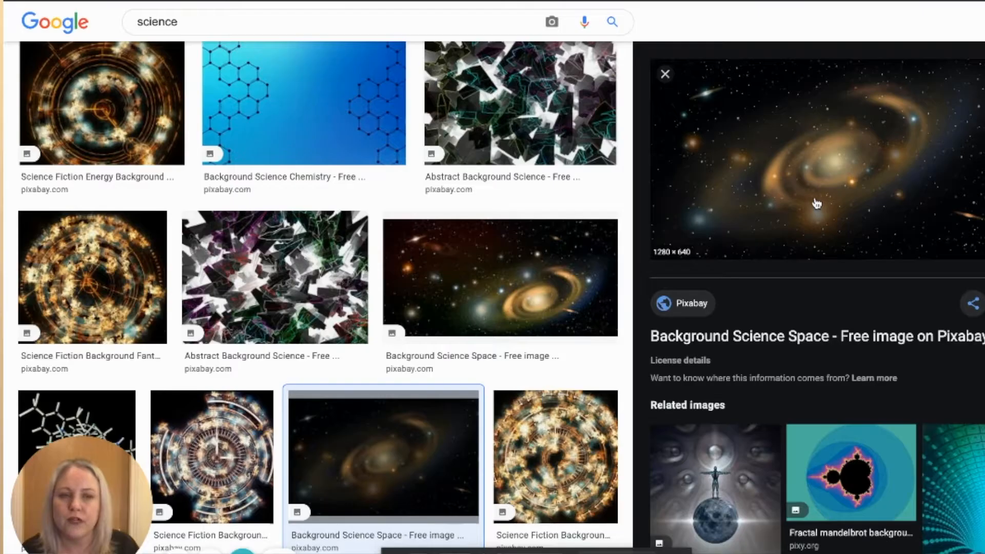
pyautogui.rightClick(812, 182)
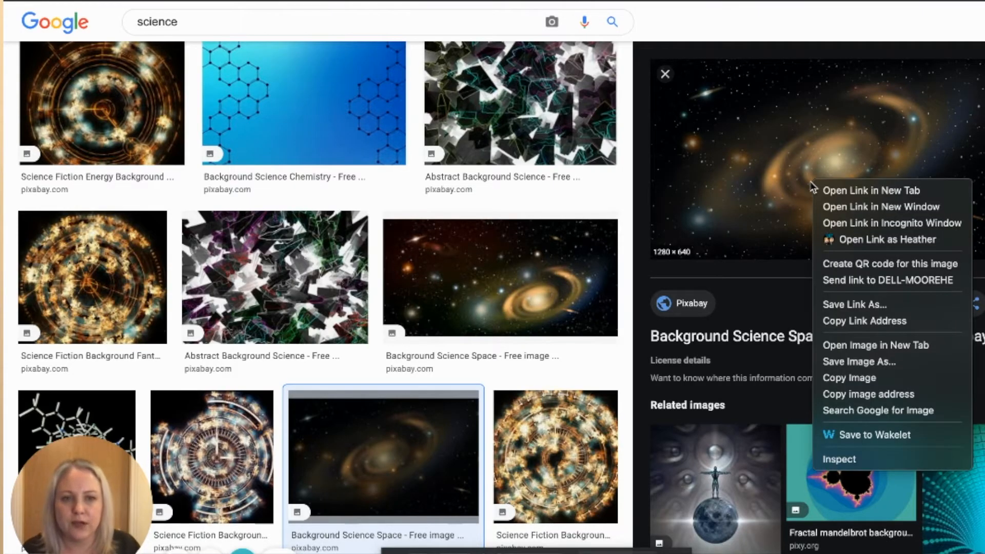
pyautogui.click(859, 362)
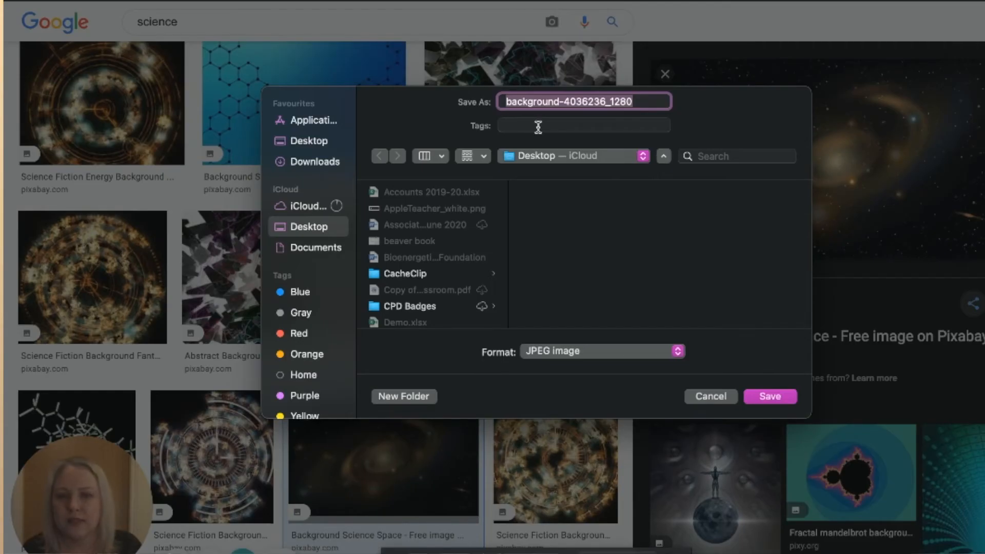
pyautogui.click(767, 402)
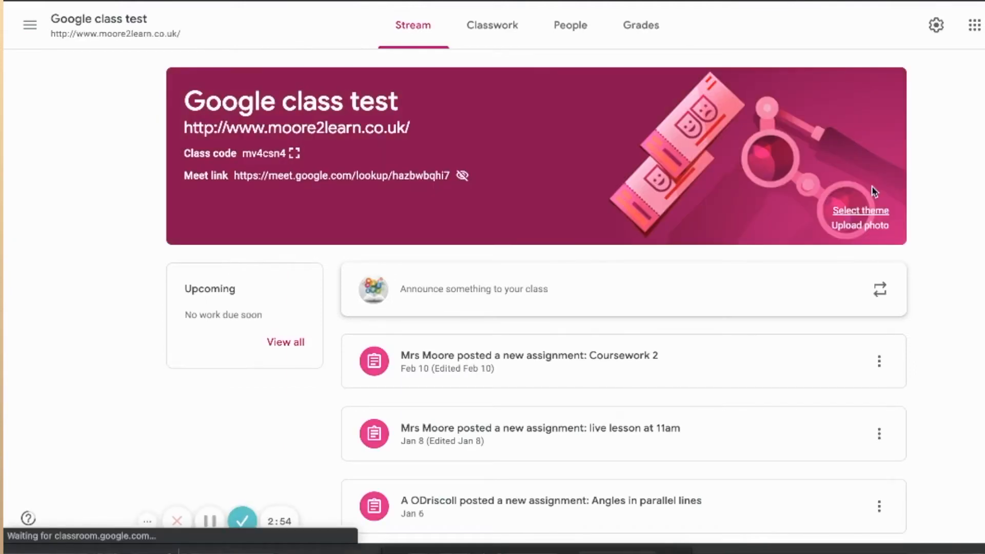
# - Upload the saved galaxy image as the class header photo, widen the crop region to full width, and apply it
pyautogui.click(821, 210)
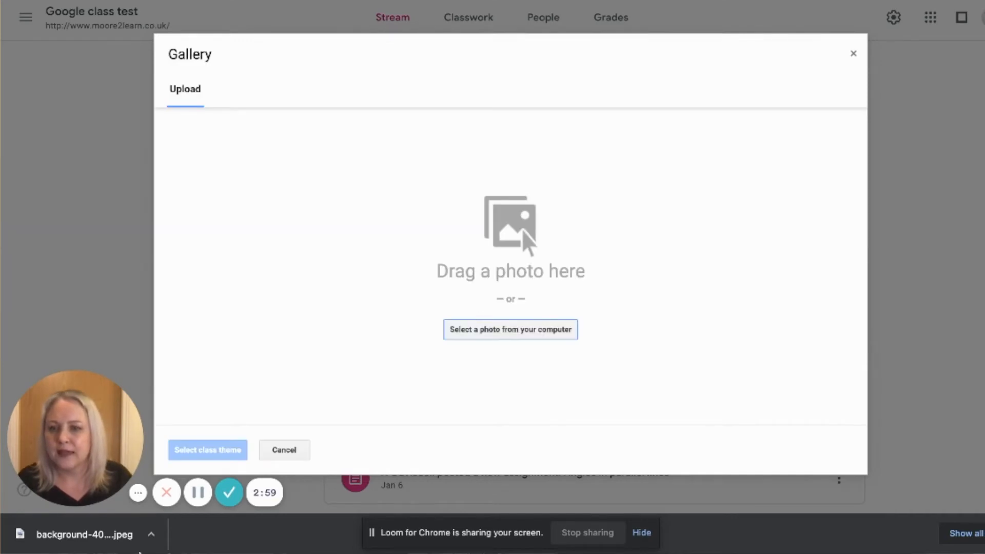
pyautogui.moveTo(91, 539); pyautogui.dragTo(408, 288)
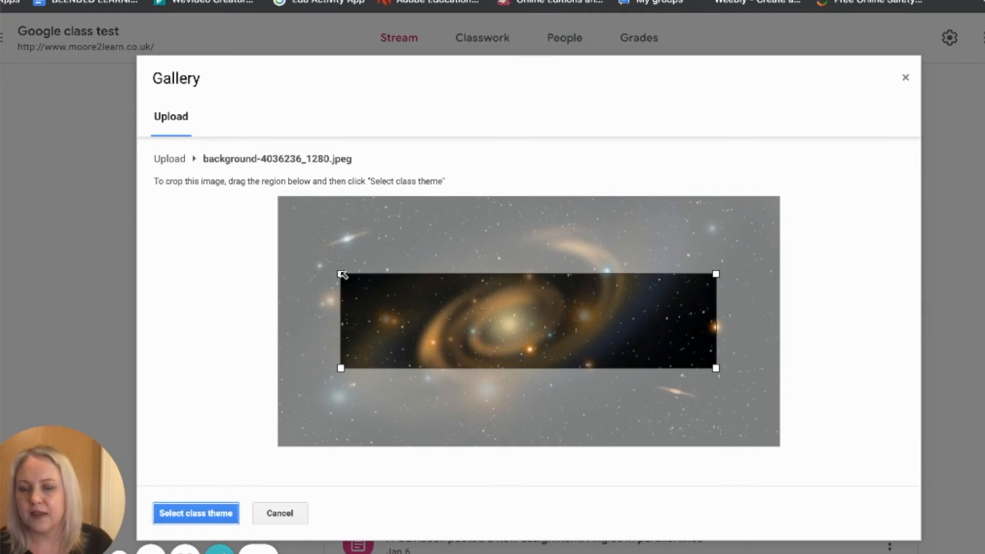
pyautogui.moveTo(341, 276); pyautogui.dragTo(284, 229)
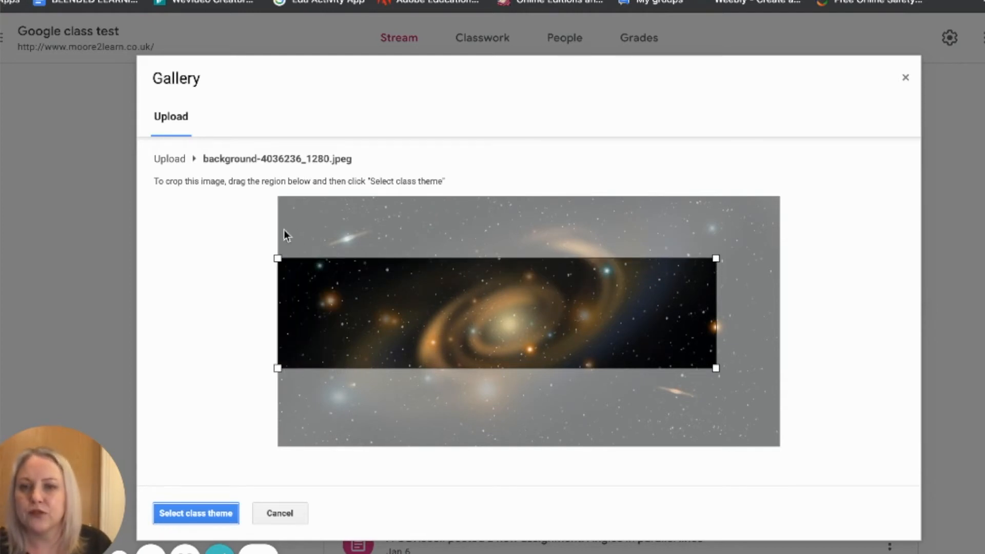
pyautogui.moveTo(716, 259); pyautogui.dragTo(808, 231)
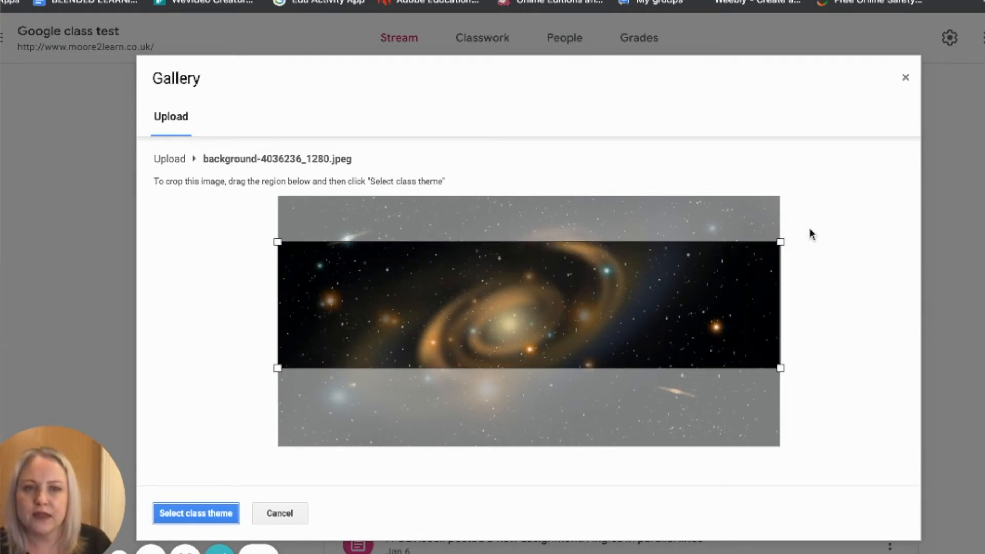
pyautogui.moveTo(651, 342)
pyautogui.mouseDown()
pyautogui.moveTo(654, 417)
pyautogui.moveTo(652, 308)
pyautogui.moveTo(657, 354)
pyautogui.mouseUp()
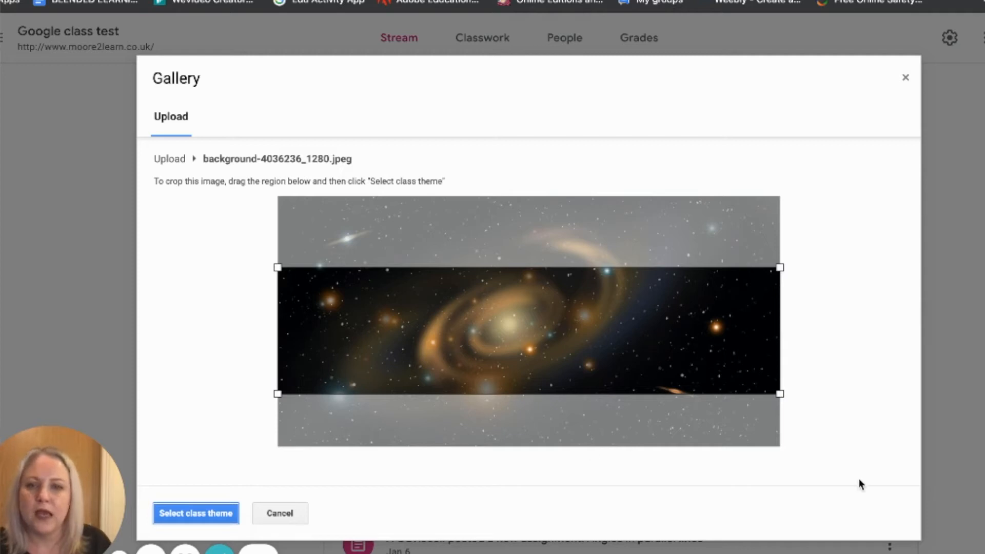
pyautogui.click(171, 513)
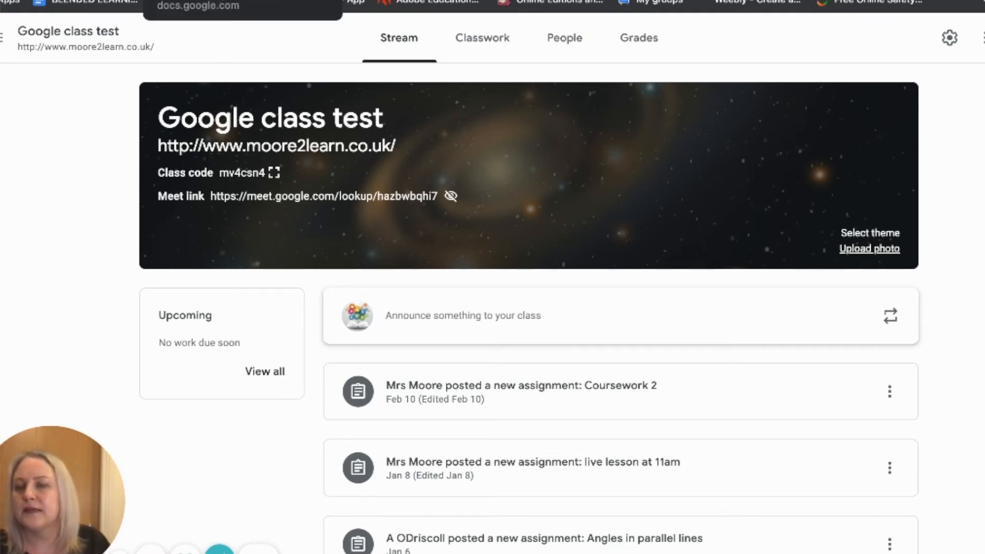
# - Open the Google Classroom Header Template drawing and make a copy of it
pyautogui.click(205, 1)
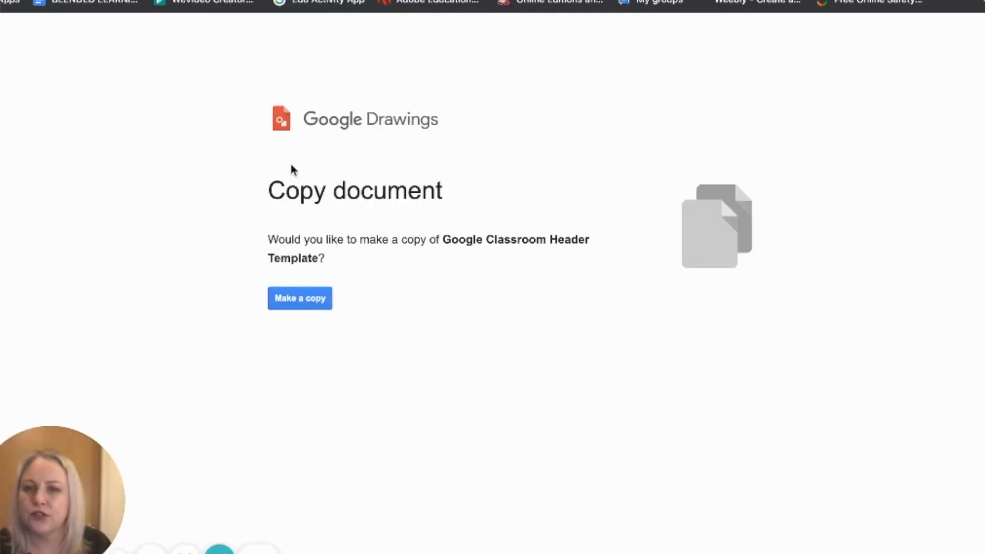
pyautogui.click(301, 306)
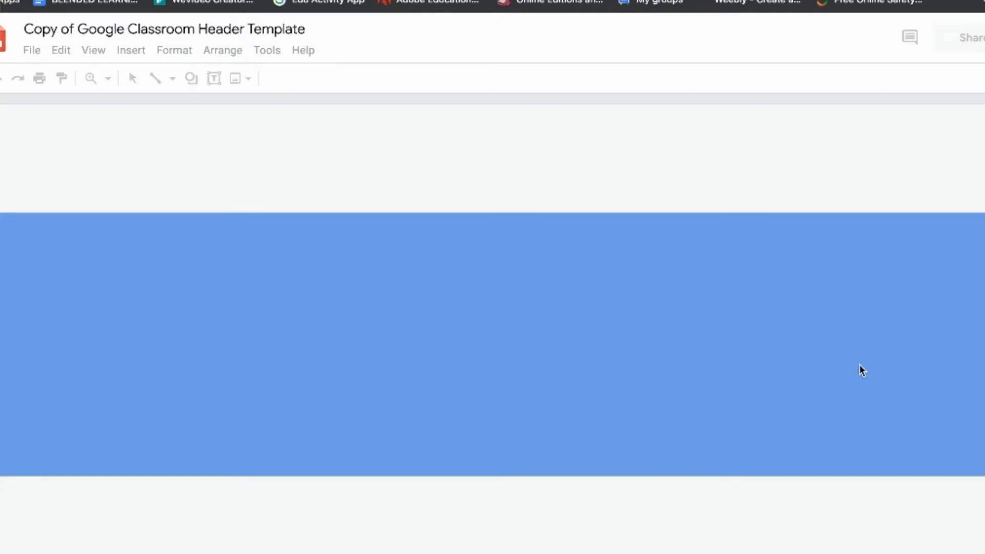
pyautogui.click(73, 26)
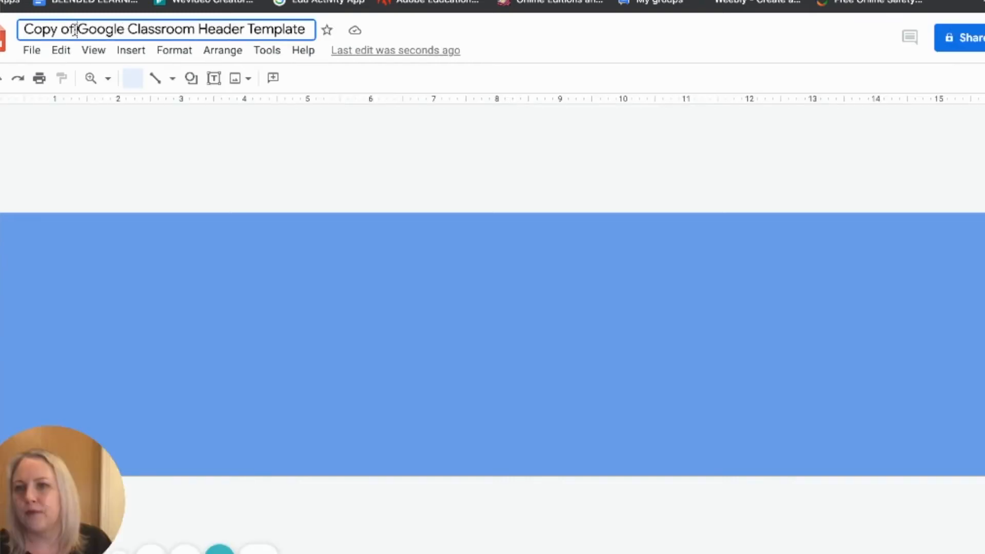
pyautogui.keyDown('shift'); pyautogui.click(20, 30); pyautogui.keyUp('shift')
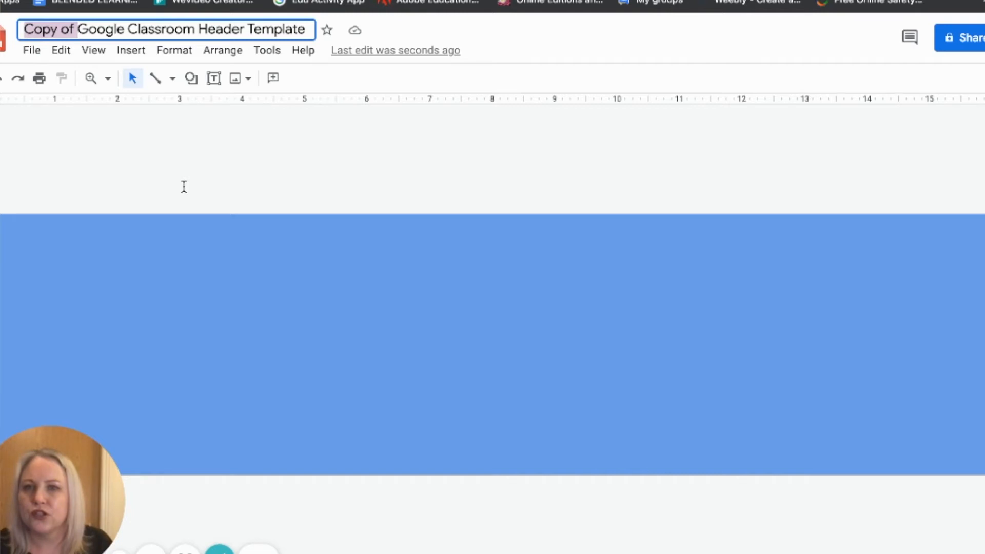
# - Set the drawing's background colour to purple
pyautogui.rightClick(411, 306)
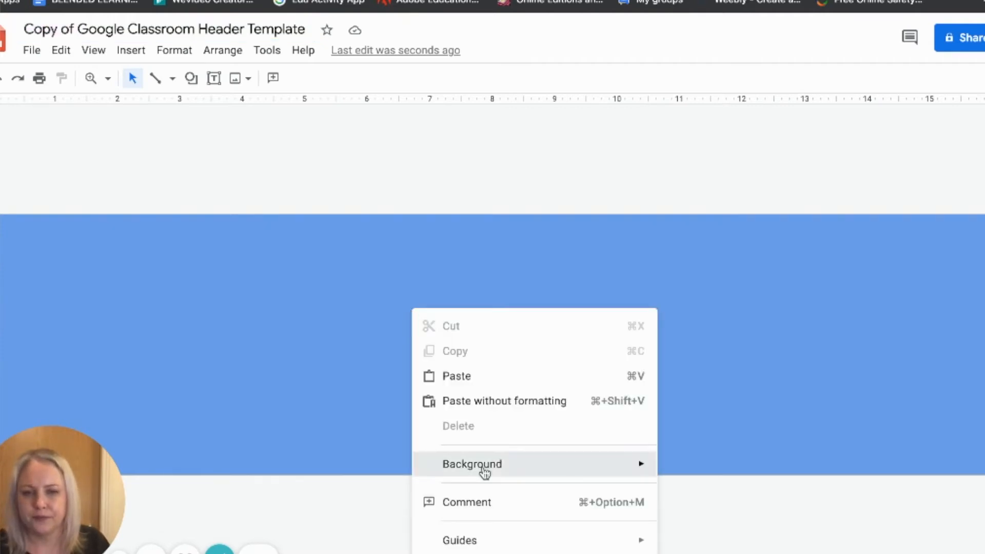
pyautogui.moveTo(485, 471)
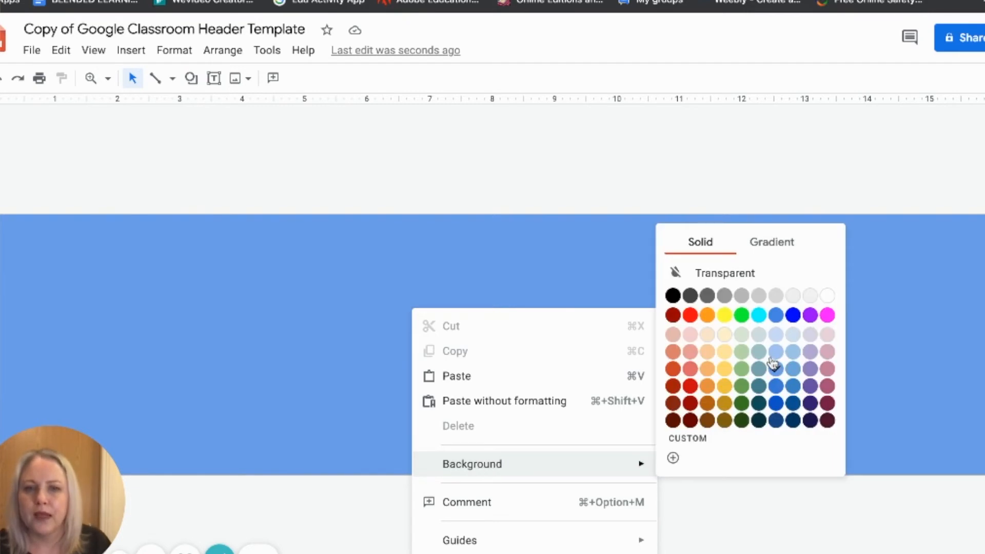
pyautogui.click(809, 315)
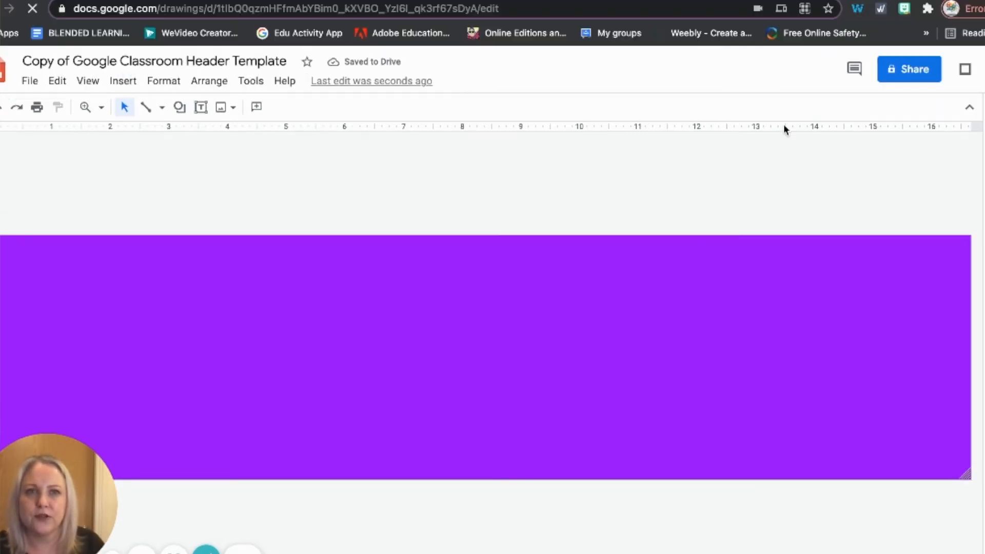
# - Search Bitmoji for science and place the lab-bench scientist Bitmoji on the right side of the header
pyautogui.click(904, 9)
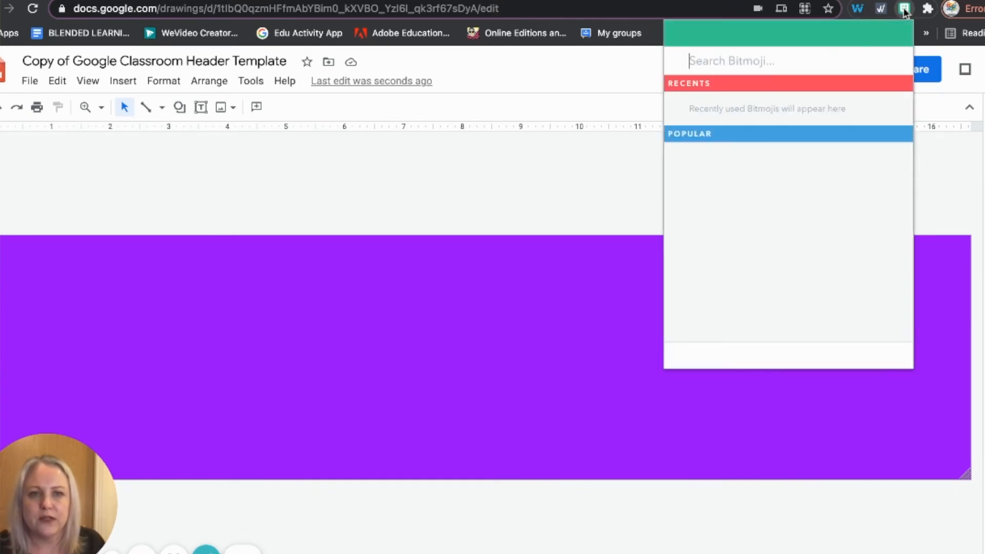
pyautogui.write('science')
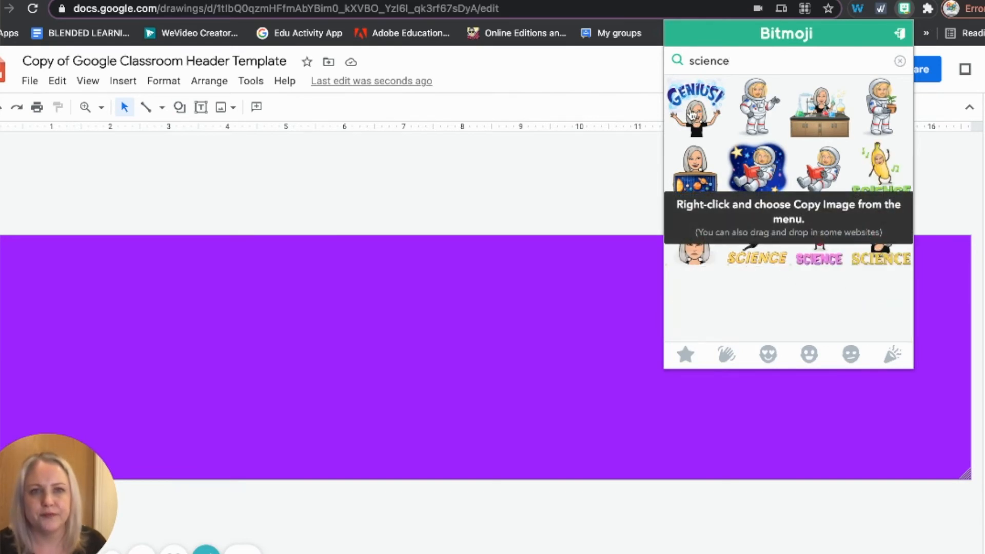
pyautogui.moveTo(831, 115); pyautogui.dragTo(493, 366)
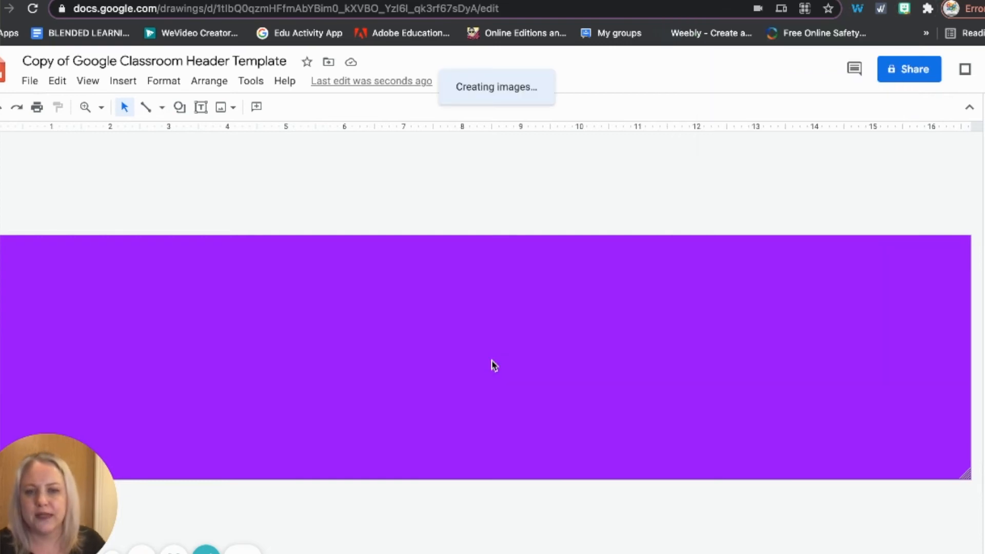
pyautogui.moveTo(604, 401); pyautogui.dragTo(733, 302)
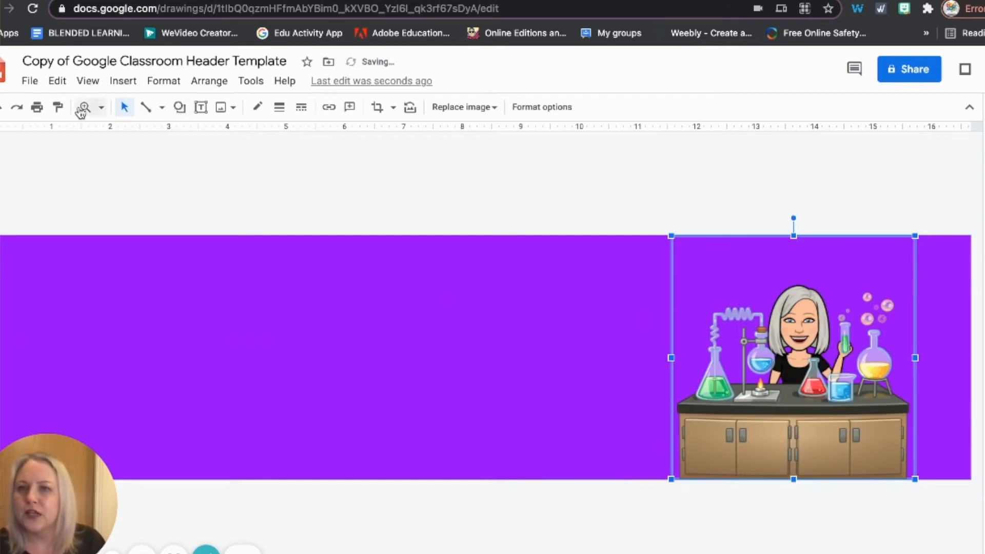
# - Draw a text box left of the Bitmoji and enter the text "Science is great!"
pyautogui.click(202, 110)
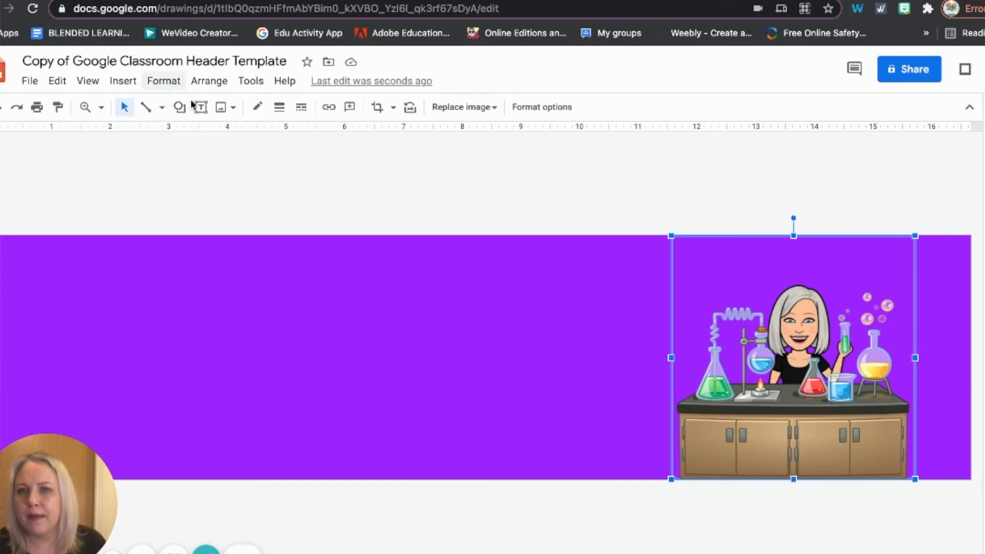
pyautogui.click(205, 111)
pyautogui.moveTo(225, 303); pyautogui.dragTo(545, 412)
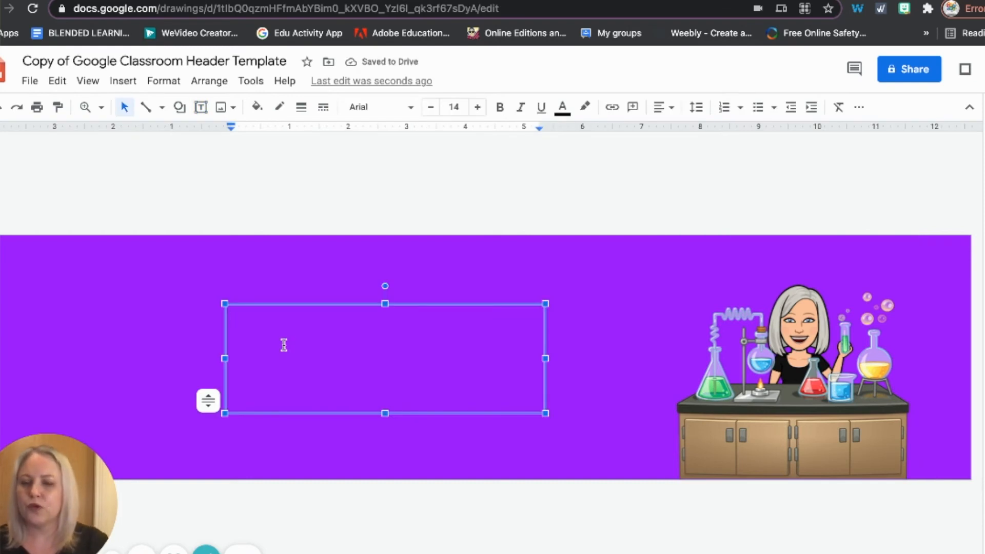
pyautogui.write('Science')
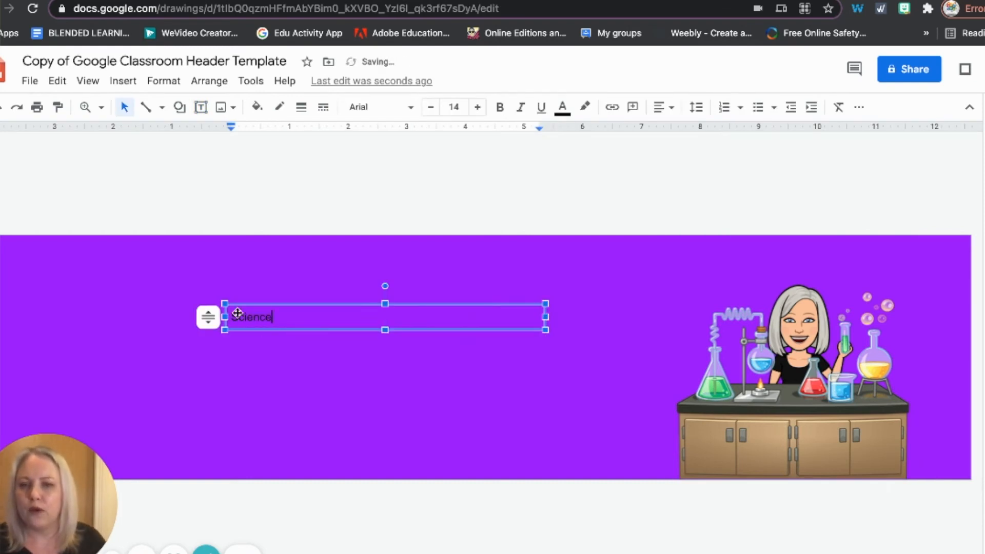
pyautogui.click(289, 325)
pyautogui.click(260, 322)
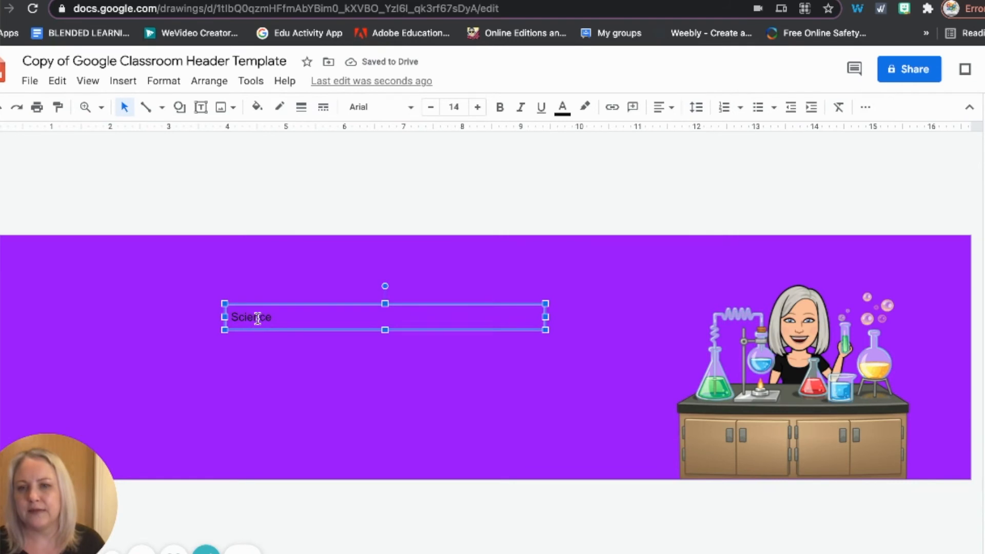
pyautogui.doubleClick(283, 322)
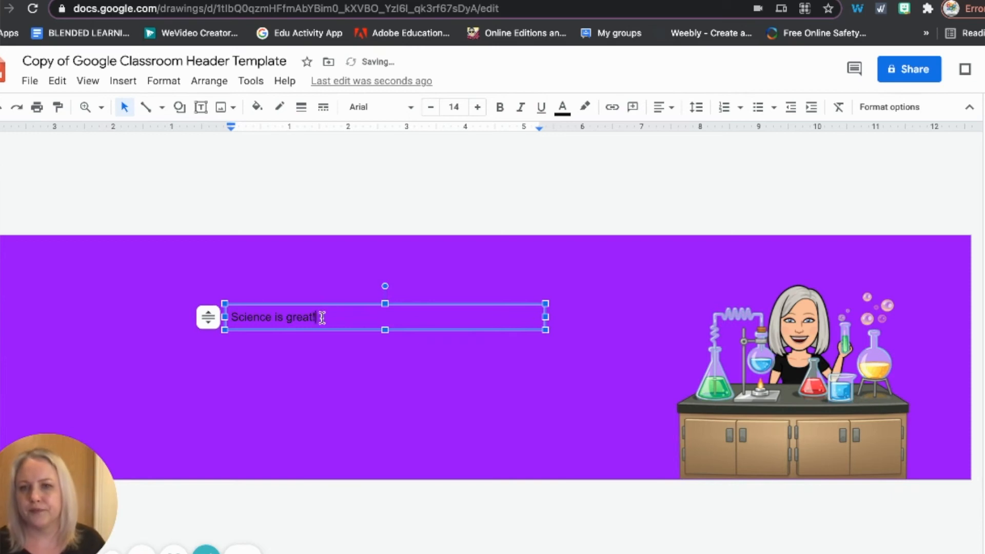
# - Select all the text in the text box and set its colour to white
pyautogui.hotkey('ctrl', 'a')
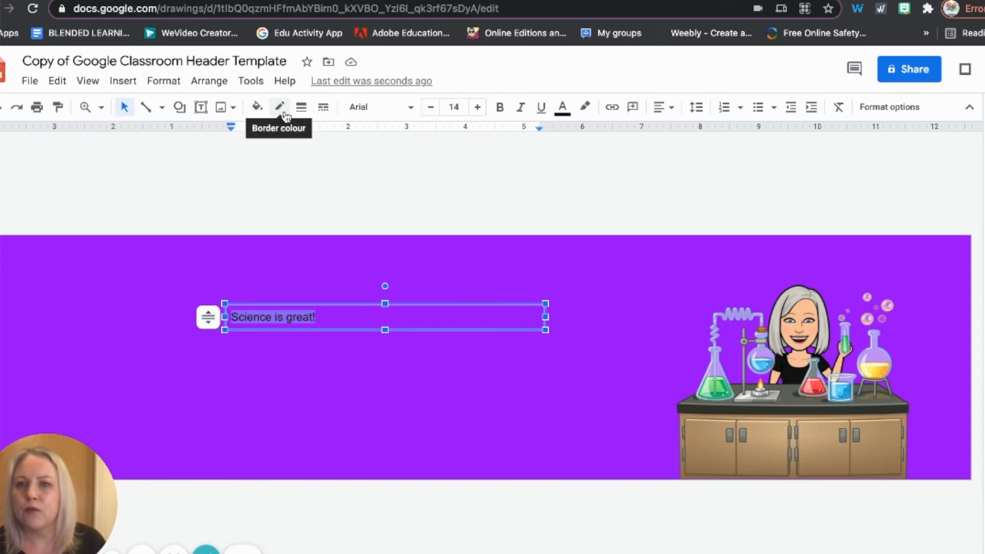
pyautogui.click(562, 108)
pyautogui.click(713, 134)
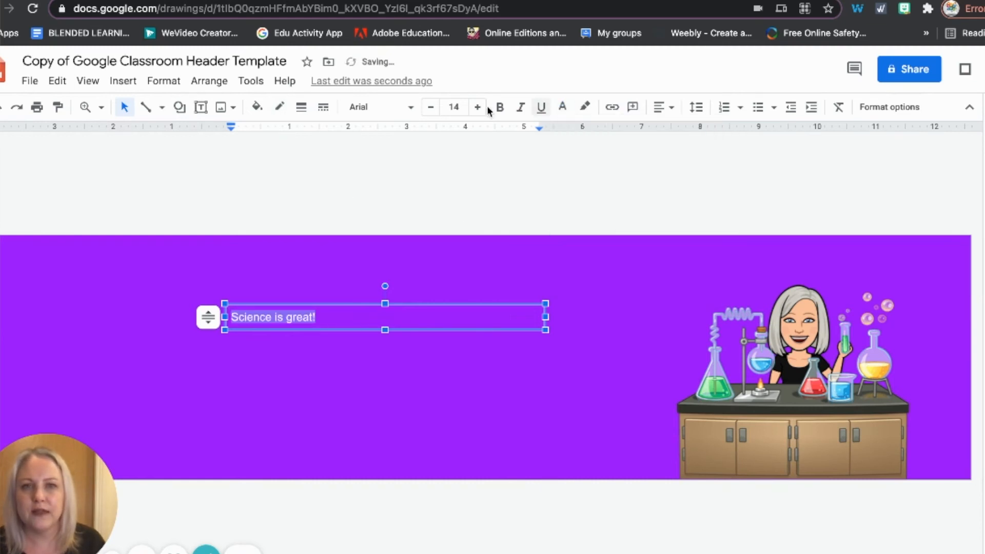
# - Set the text's font size to 48
pyautogui.click(453, 107)
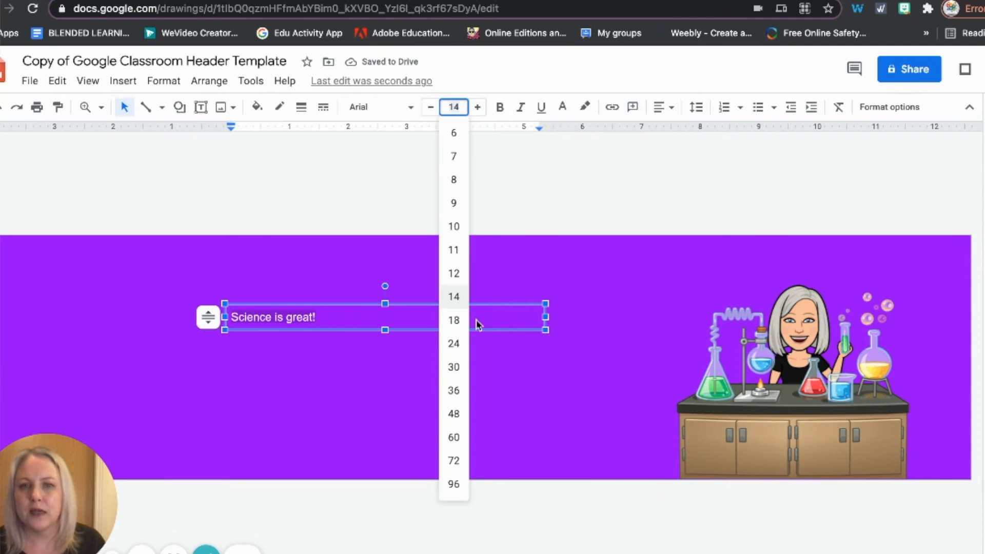
pyautogui.click(452, 365)
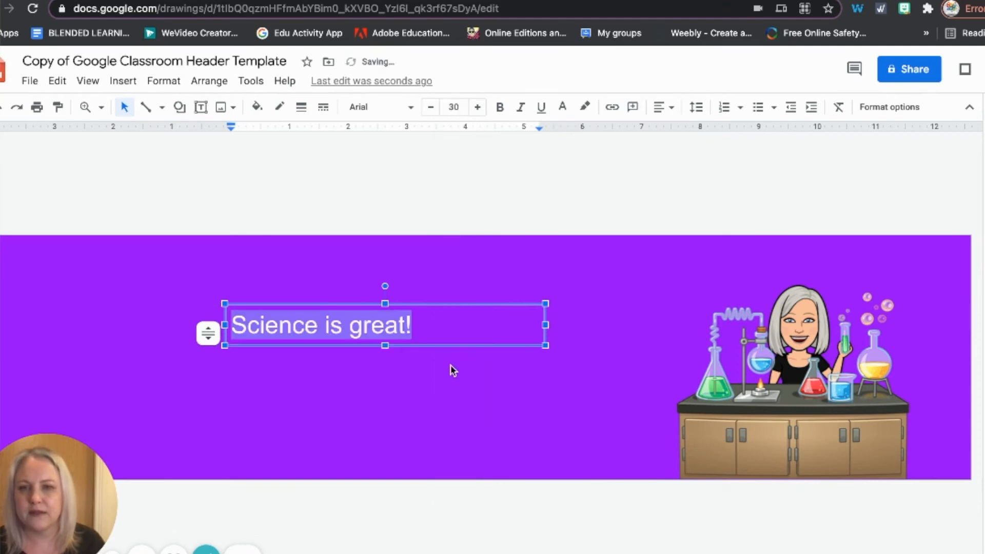
pyautogui.click(453, 107)
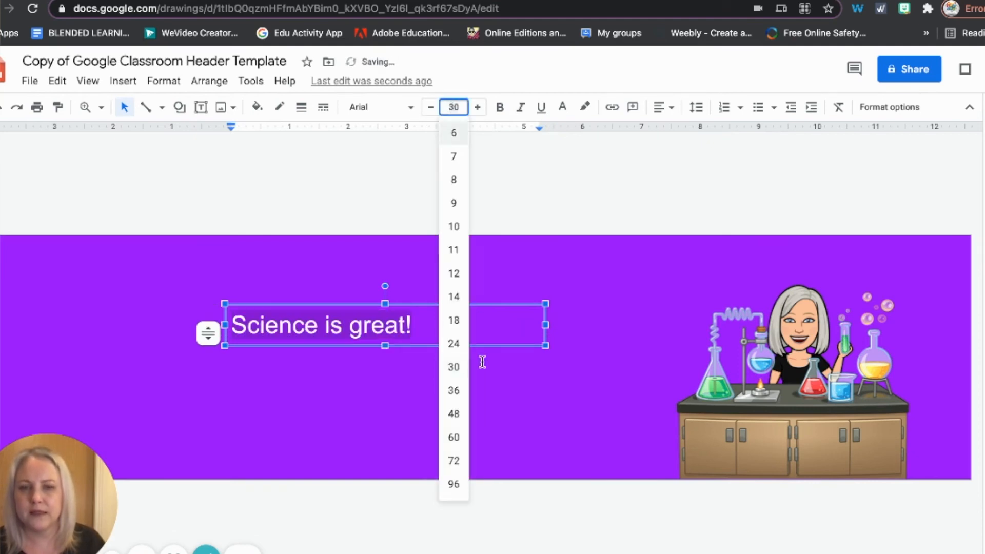
pyautogui.click(450, 417)
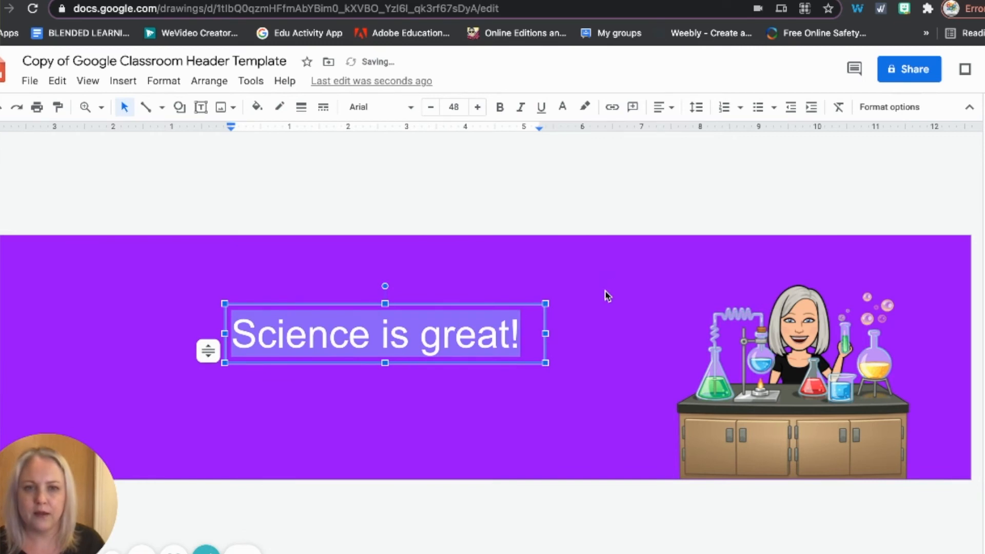
# - Move the text box to the top of the header, just above and left of the Bitmoji
pyautogui.click(555, 410)
pyautogui.click(419, 352)
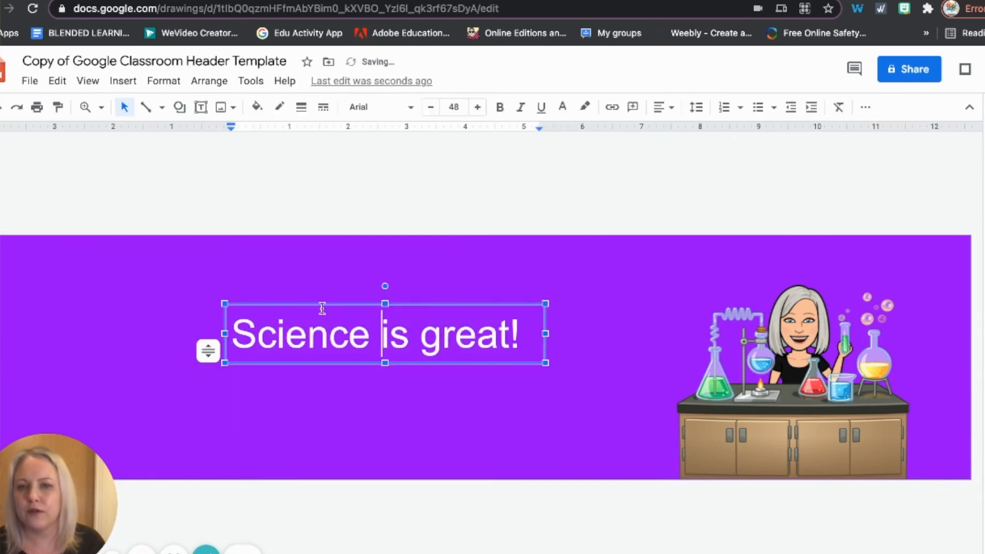
pyautogui.moveTo(490, 304); pyautogui.dragTo(557, 251)
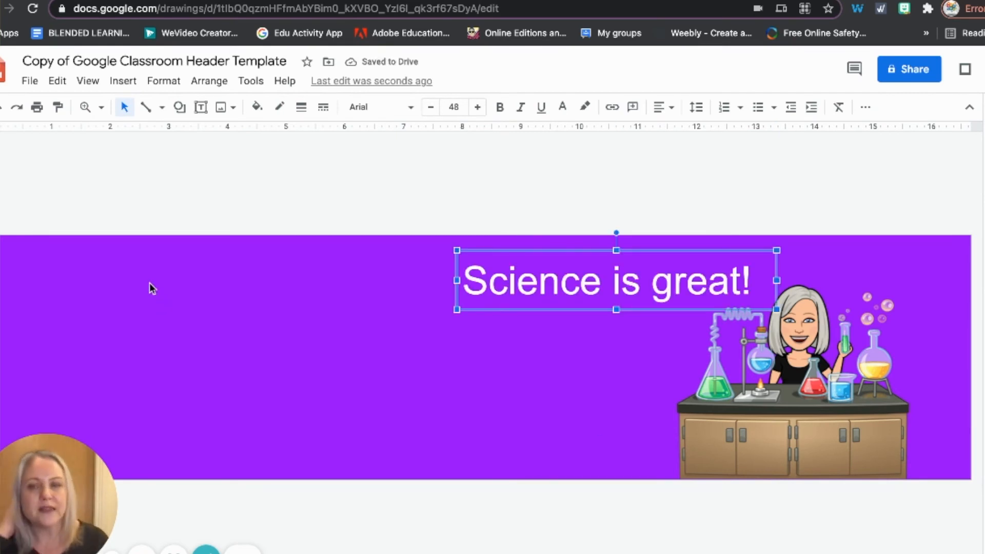
pyautogui.click(486, 522)
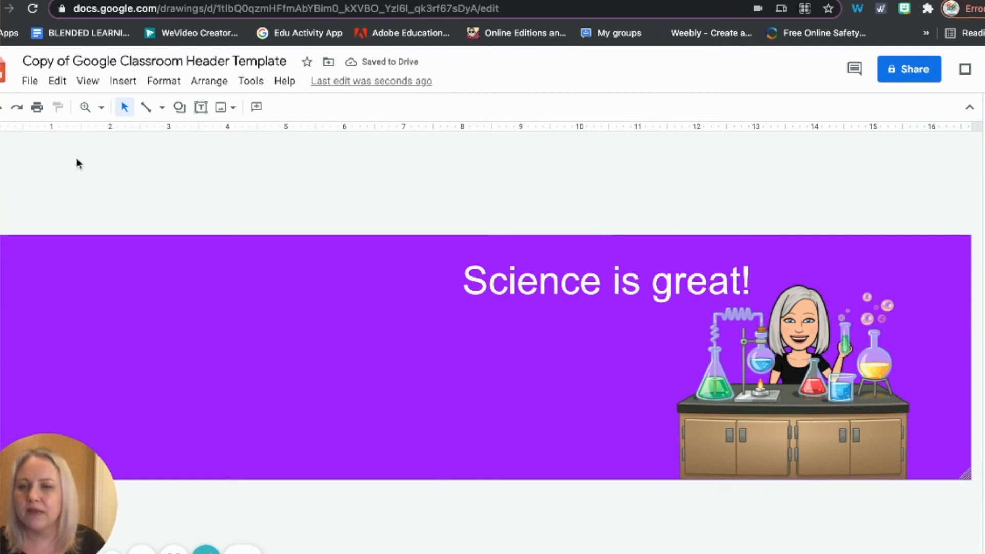
# - Download the drawing as a PNG image
pyautogui.click(31, 82)
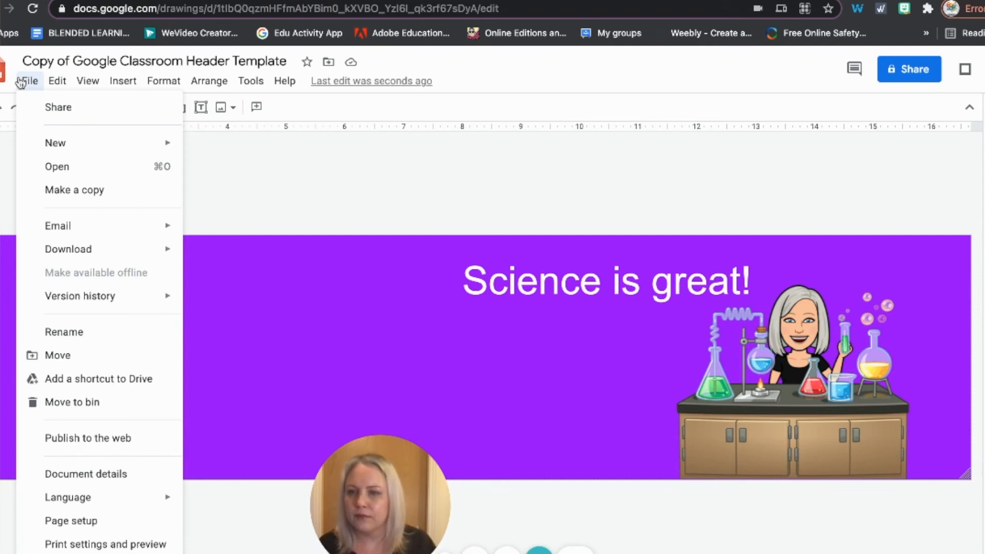
pyautogui.moveTo(166, 249)
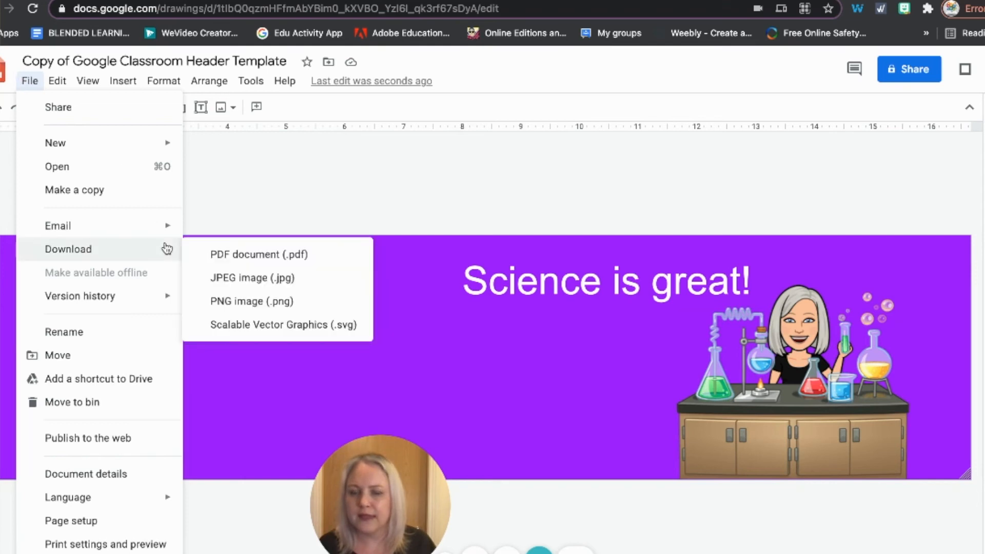
pyautogui.click(241, 302)
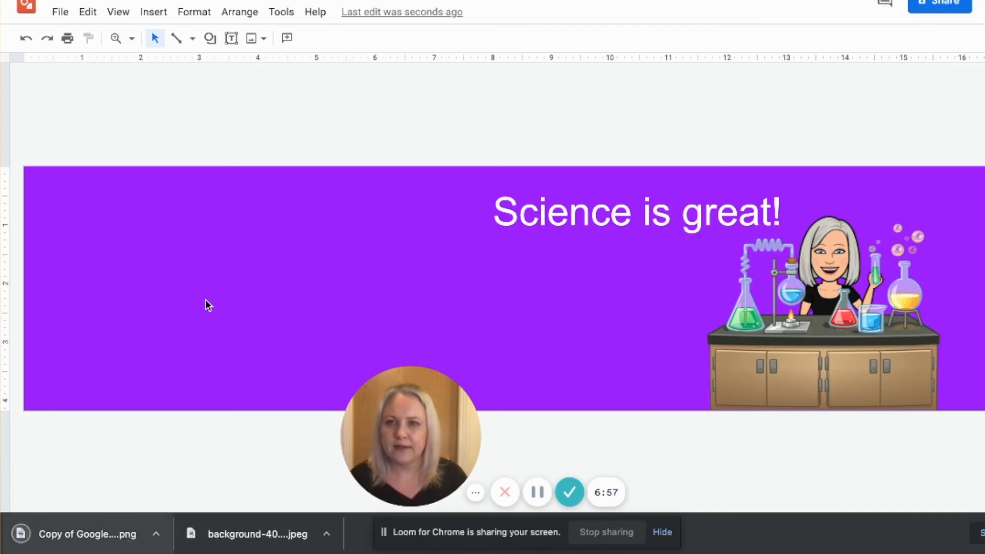
# - Switch to the Google Classroom tab and upload the downloaded header PNG as the class photo
pyautogui.hotkey('ctrl', 'Tab')
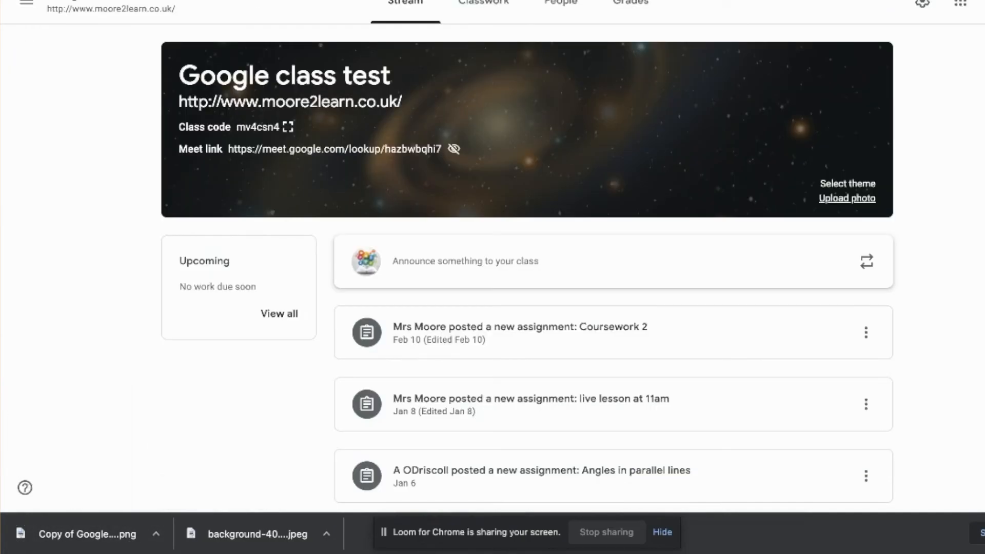
pyautogui.click(846, 199)
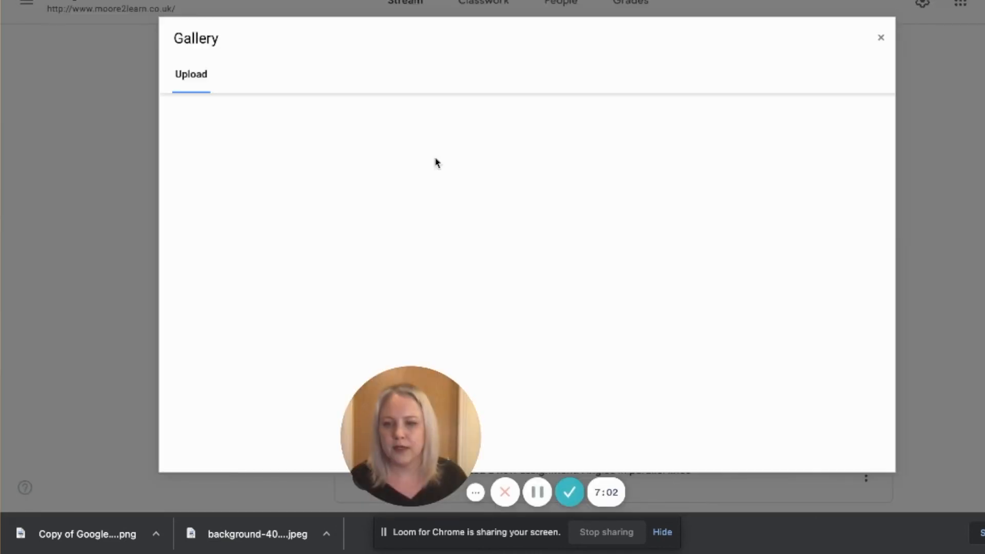
pyautogui.moveTo(68, 536); pyautogui.dragTo(441, 248)
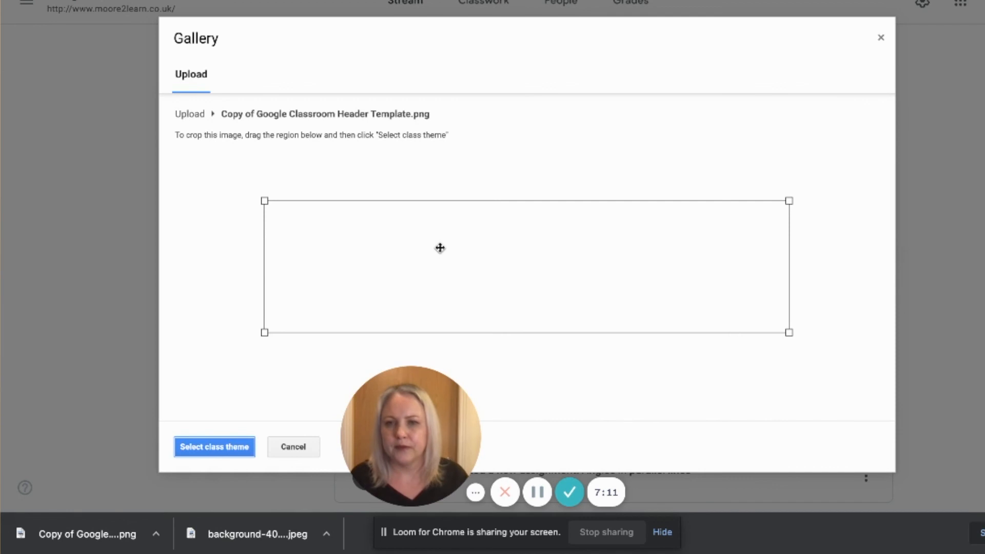
# - Expand the crop region to cover the whole image and apply it as the class theme
pyautogui.moveTo(263, 201); pyautogui.dragTo(169, 182)
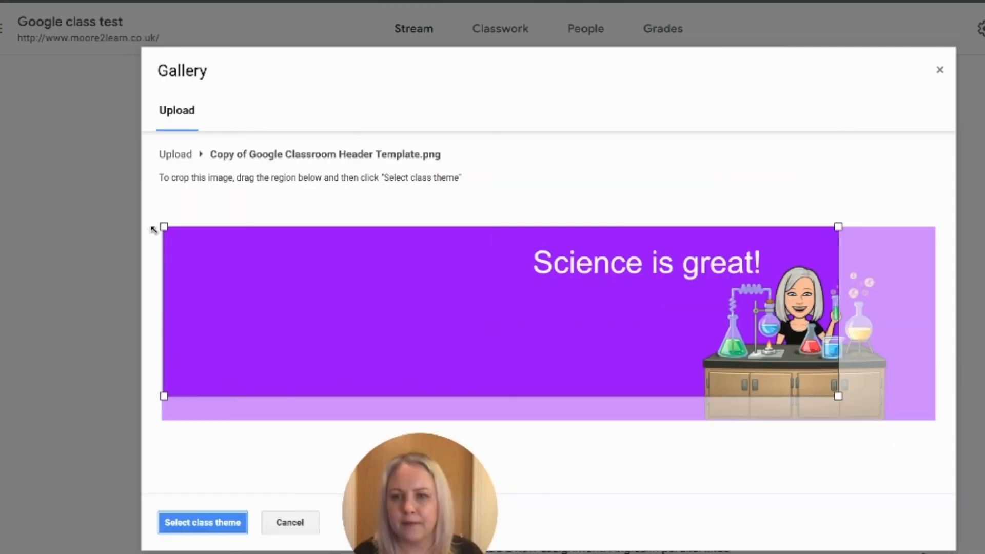
pyautogui.moveTo(838, 395); pyautogui.dragTo(935, 420)
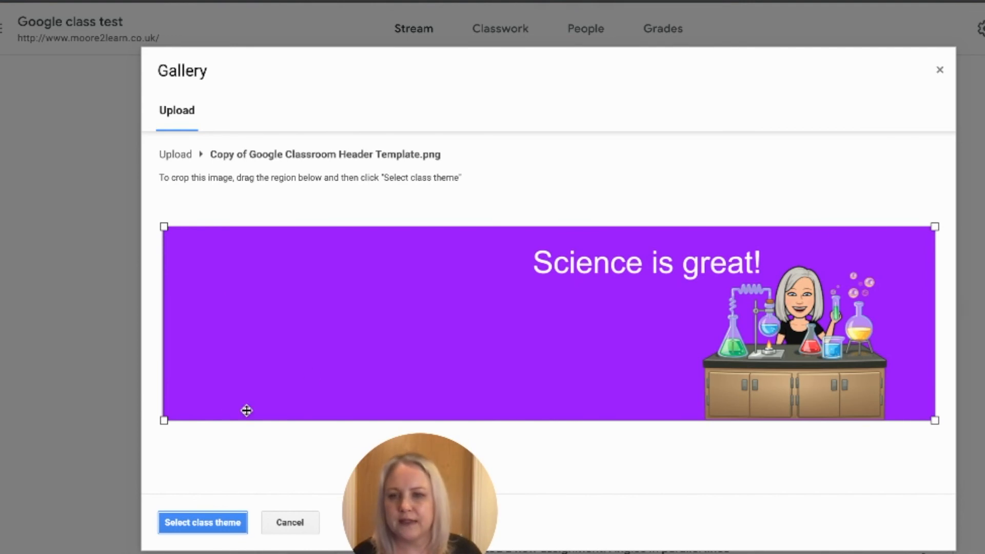
pyautogui.moveTo(163, 418); pyautogui.dragTo(158, 424)
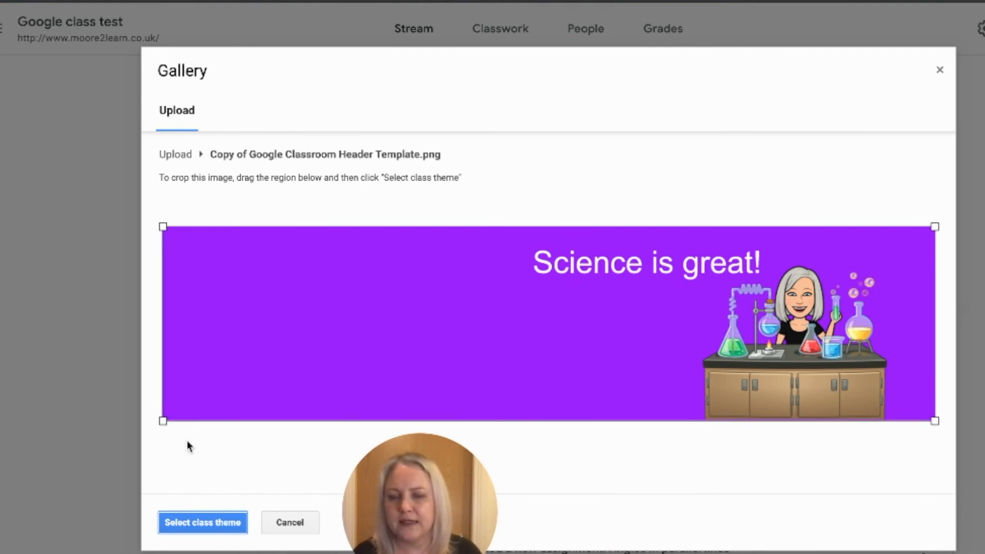
pyautogui.click(213, 525)
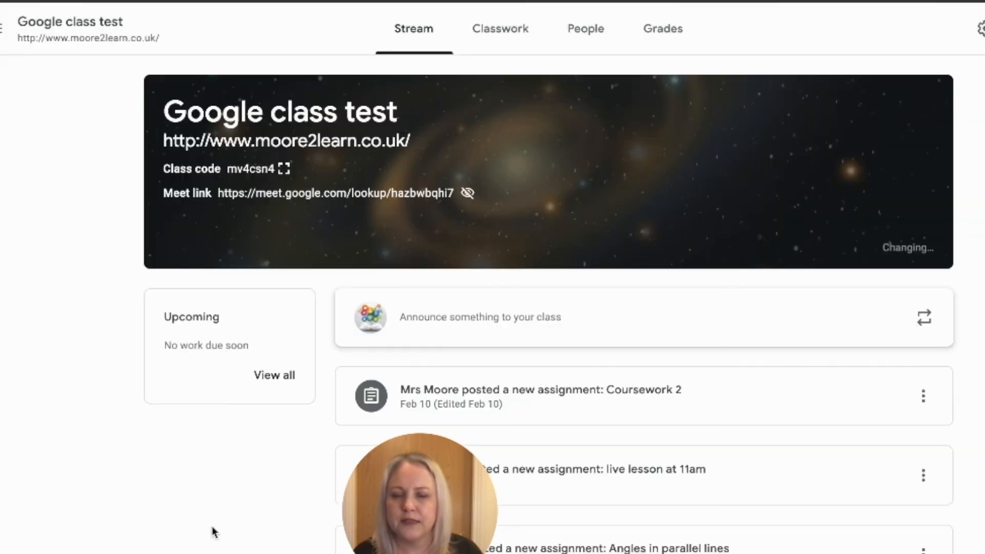